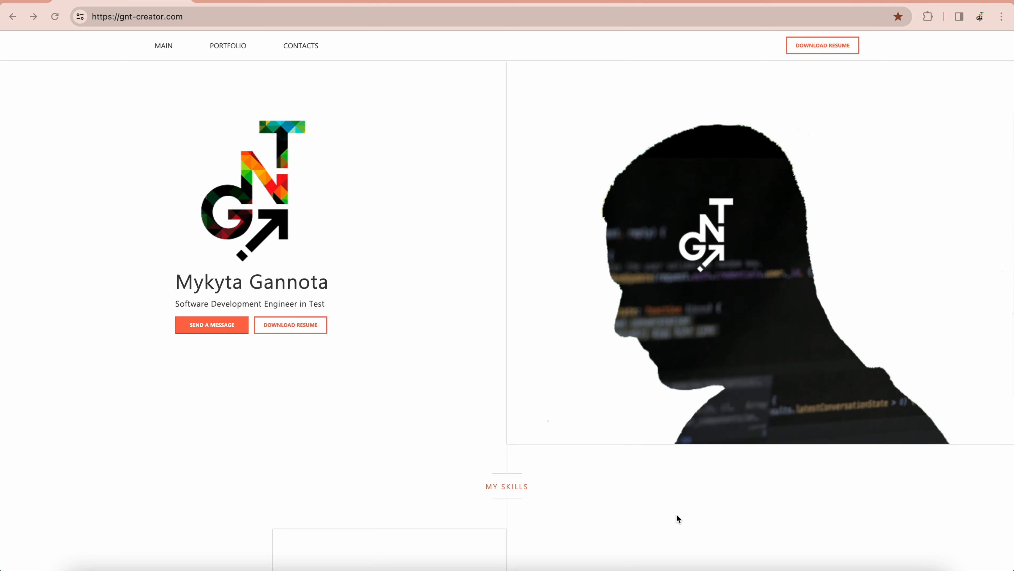
- Switch to Apache JMeter and examine the Thread Group settings and the timers that can be added to the HTTP Request
left_click(729, 565)
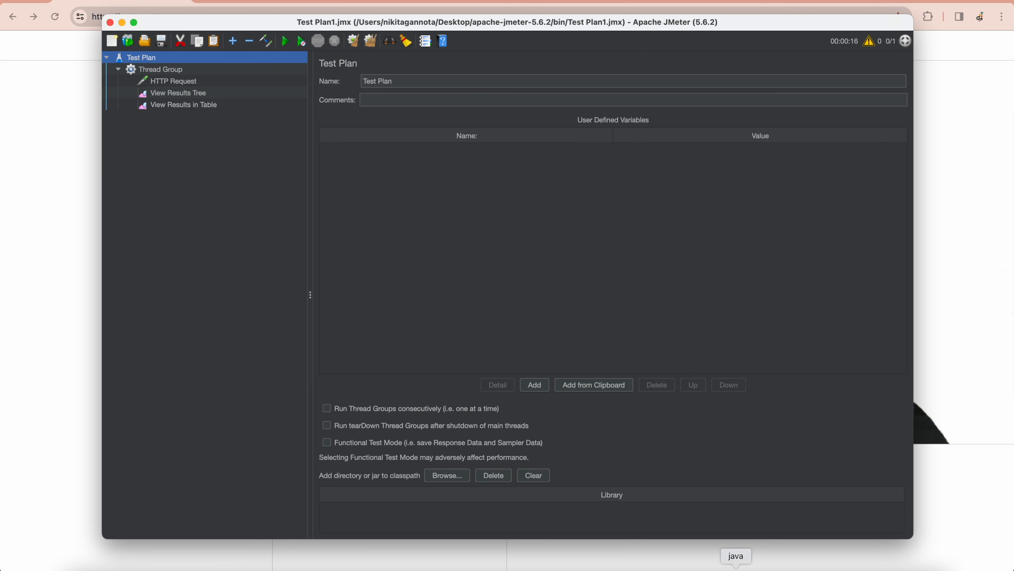
left_click(204, 72)
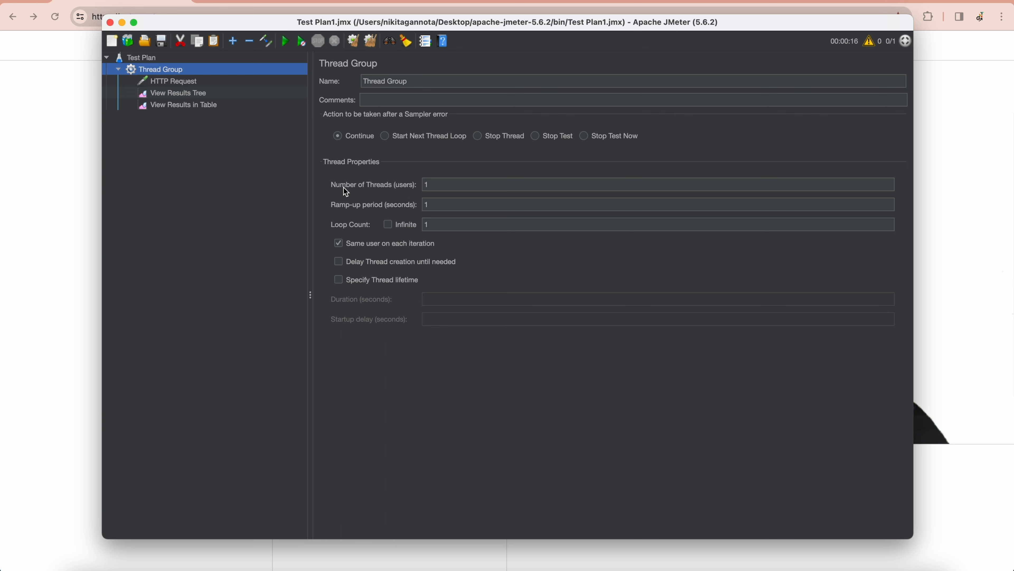
left_click(192, 81)
right_click(199, 80)
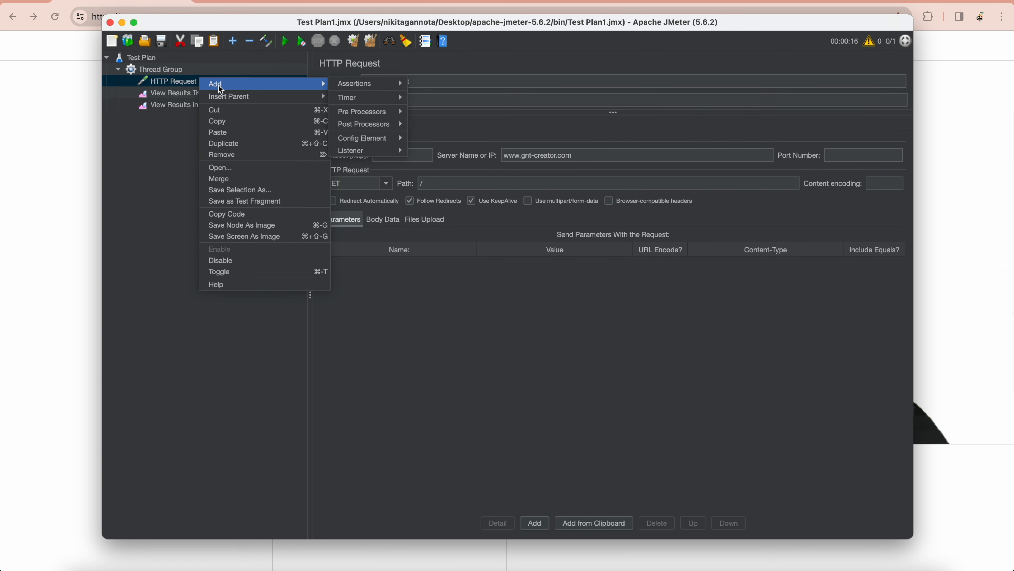
mouse_move(319, 84)
mouse_move(349, 103)
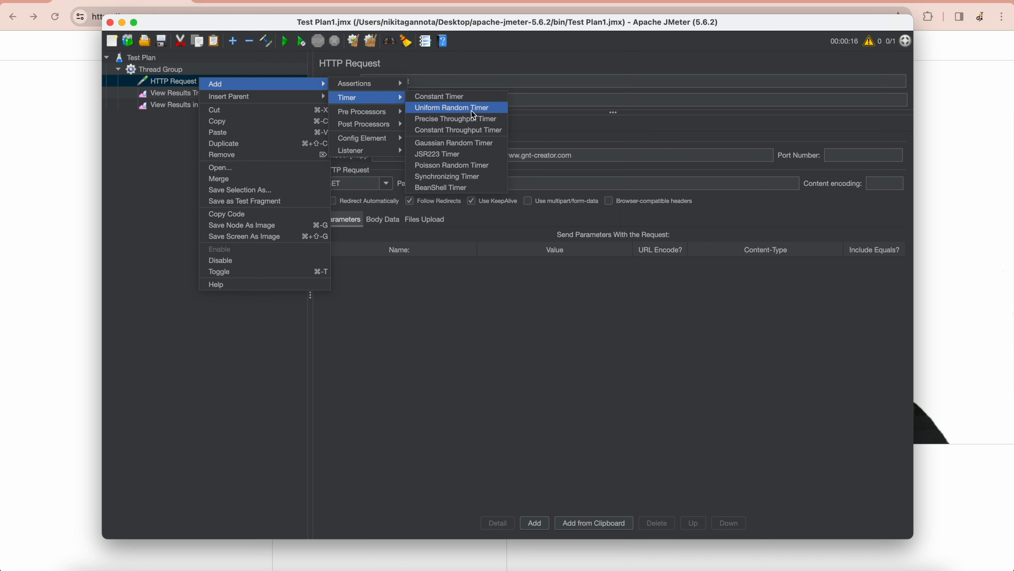
left_click(184, 134)
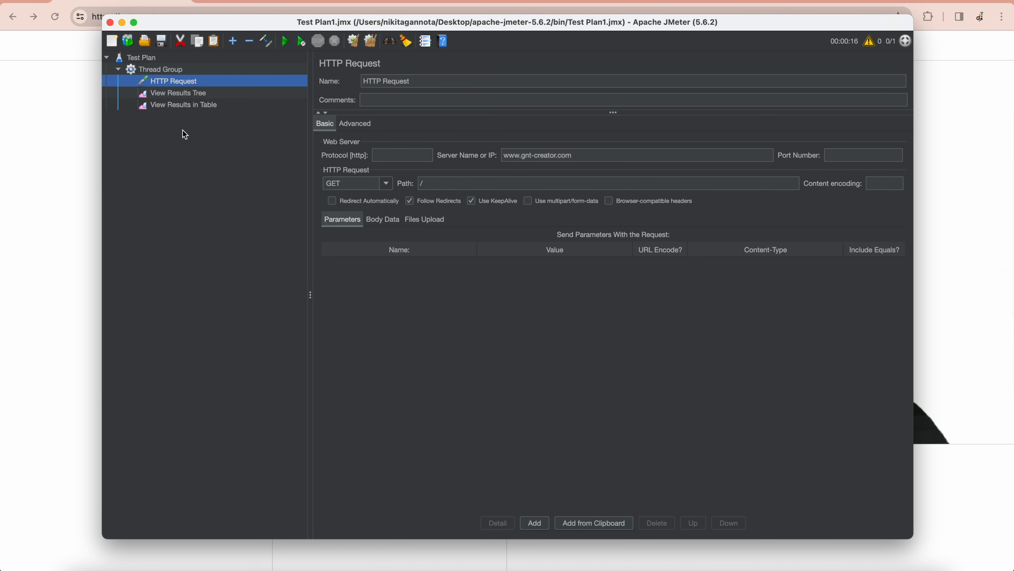
- Rename the HTTP Request sampler as HTTP Request1
left_click(425, 80)
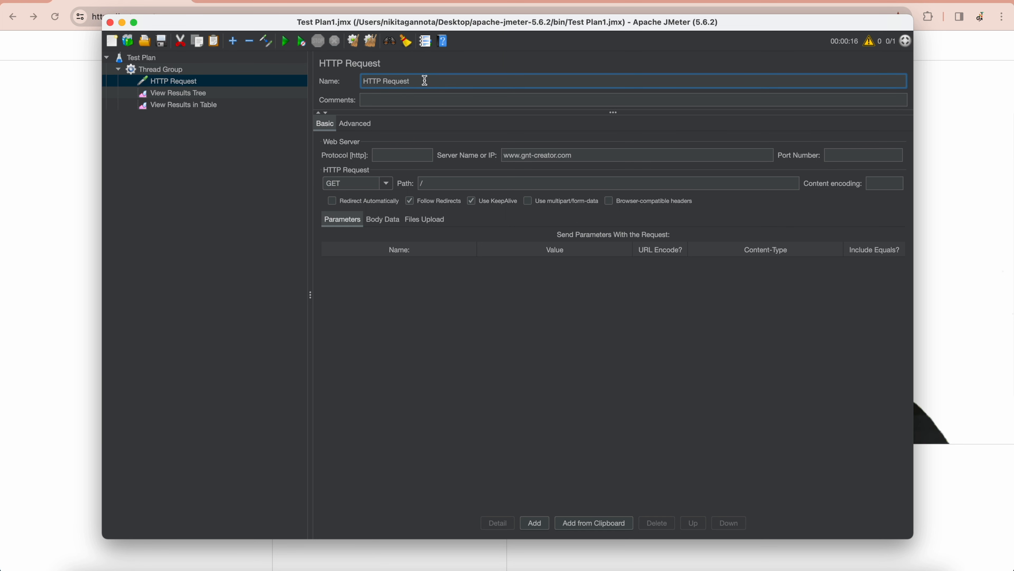
type("1")
left_click(250, 160)
- Duplicate the HTTP Request1 sampler twice within the Thread Group
left_click(244, 93)
right_click(239, 84)
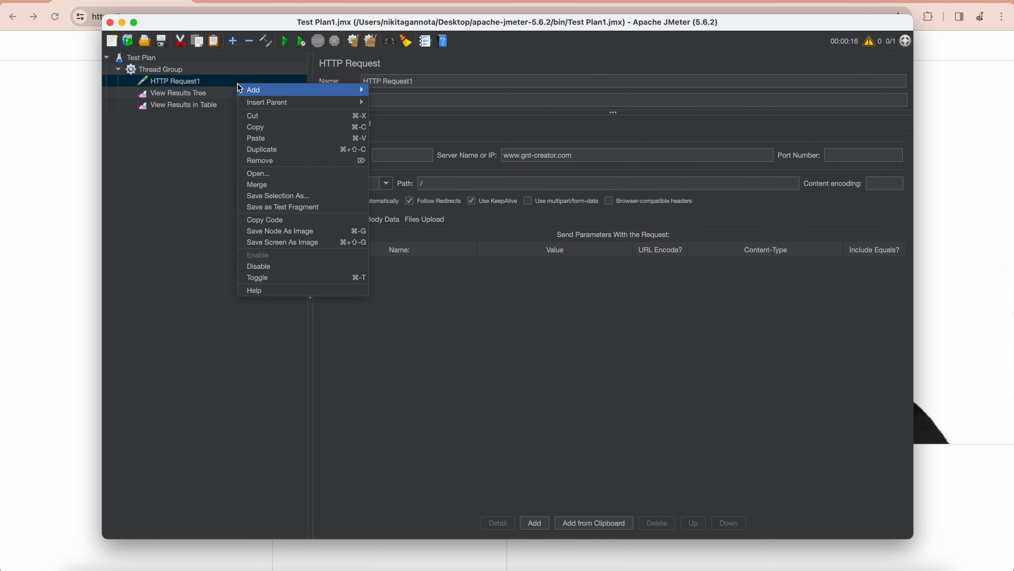
left_click(255, 153)
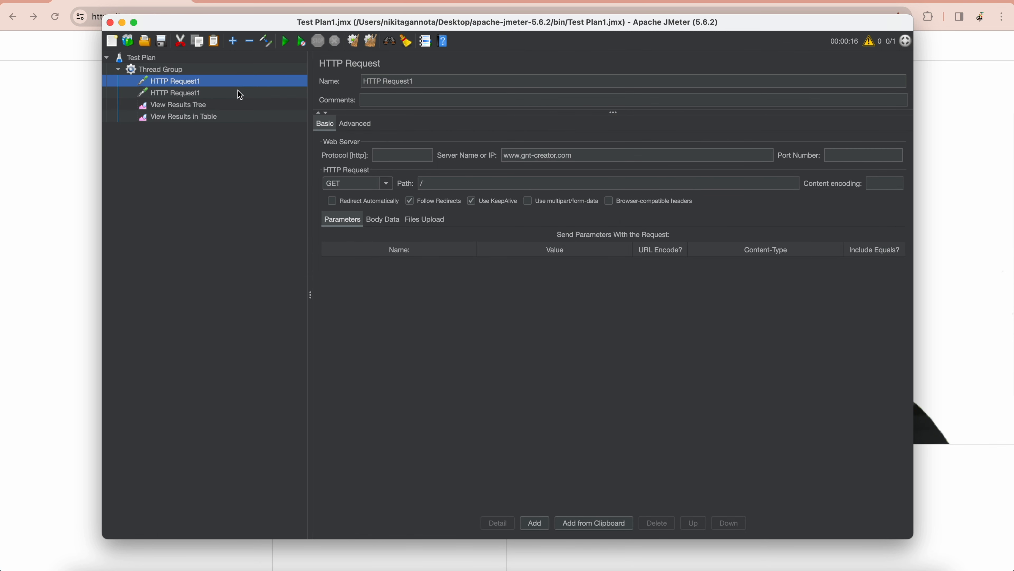
right_click(240, 83)
left_click(264, 147)
- Rename the second and third samplers as HTTP Request2 and HTTP Request3
left_click(210, 95)
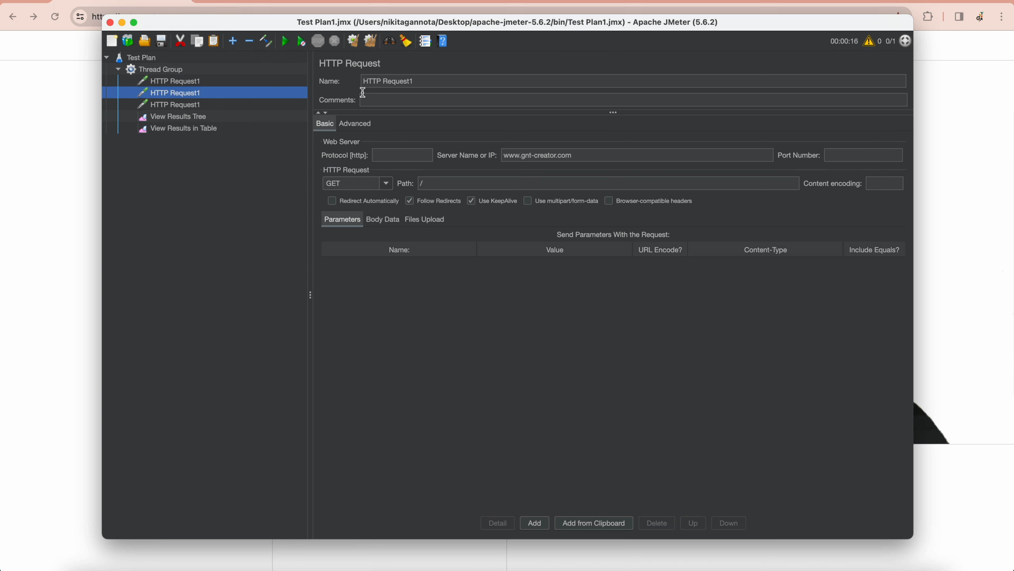
left_click(432, 82)
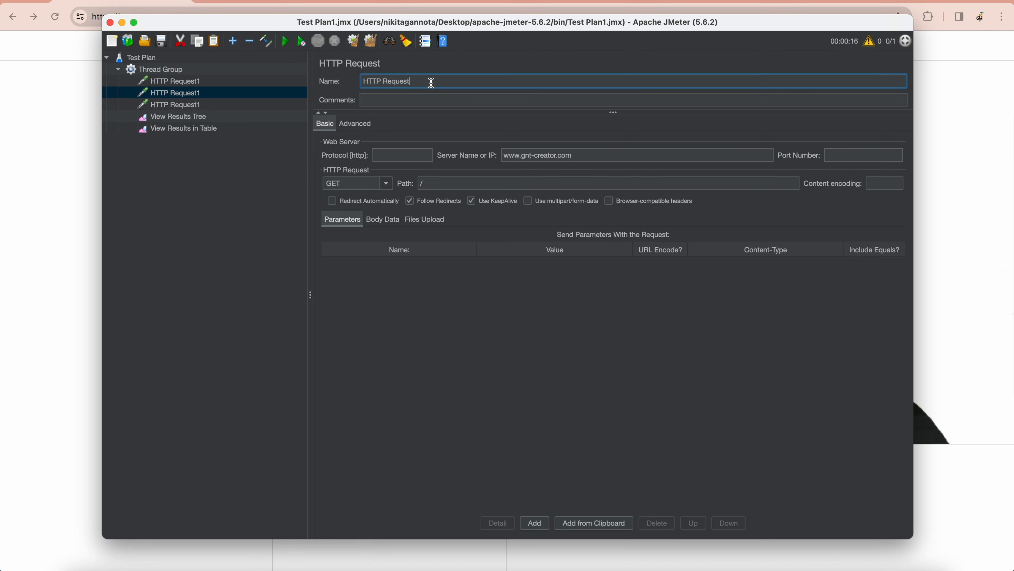
type("2")
left_click(212, 105)
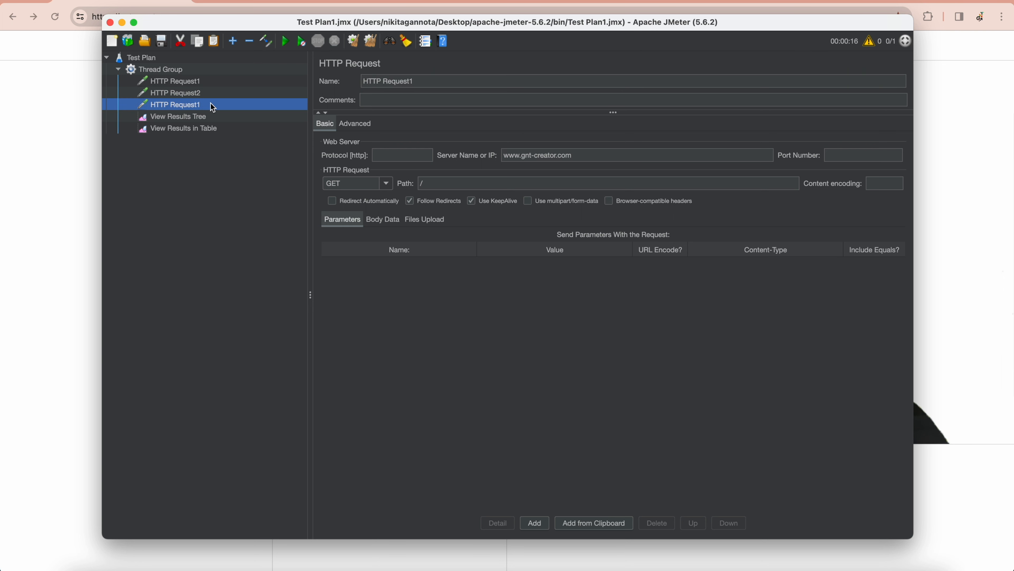
left_click(419, 81)
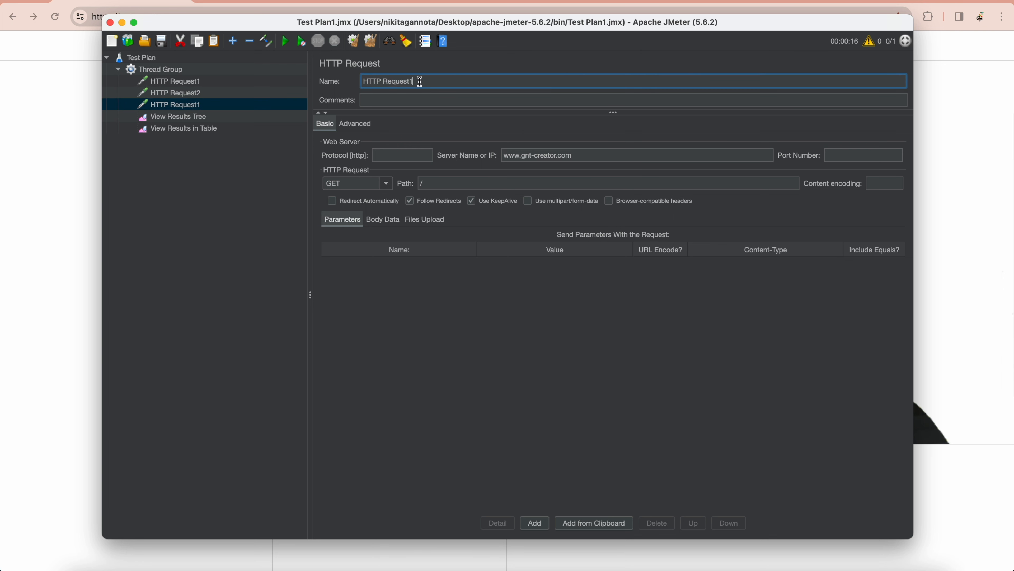
key("BackSpace")
type("3")
- Run the test plan without any timer while displaying the View Results in Table listener
left_click(231, 117)
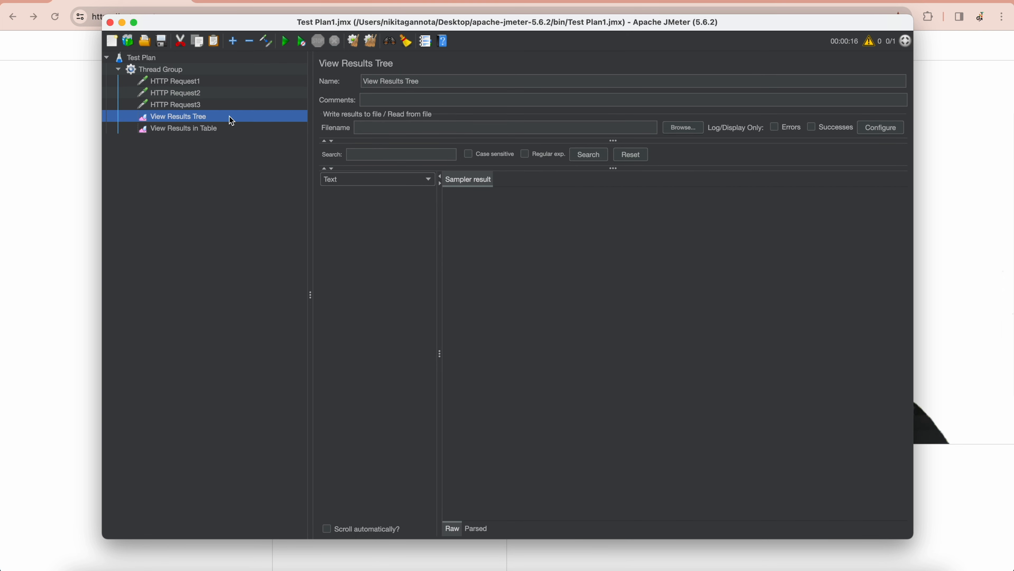
left_click(223, 129)
left_click(240, 118)
left_click(229, 129)
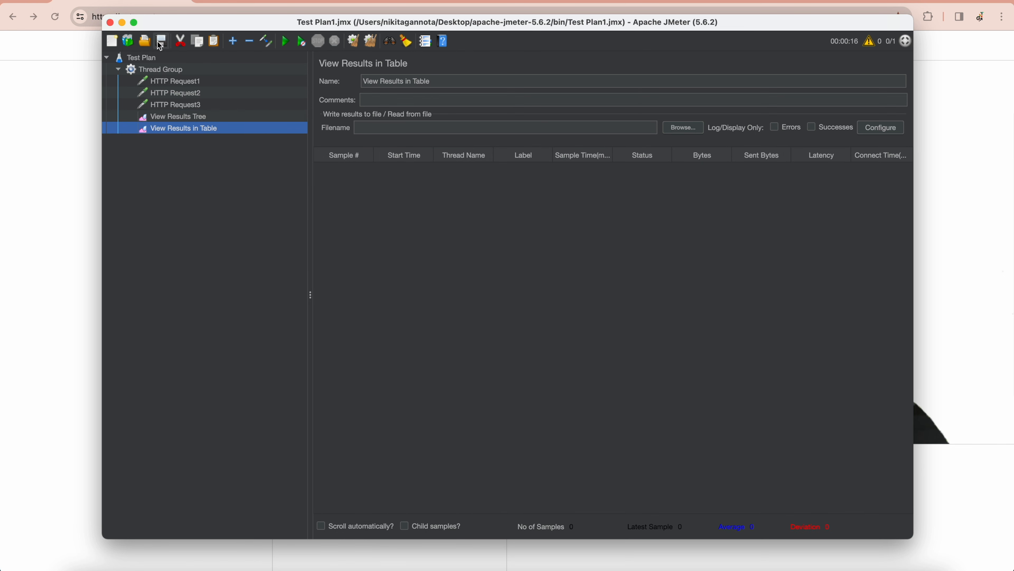
left_click(288, 41)
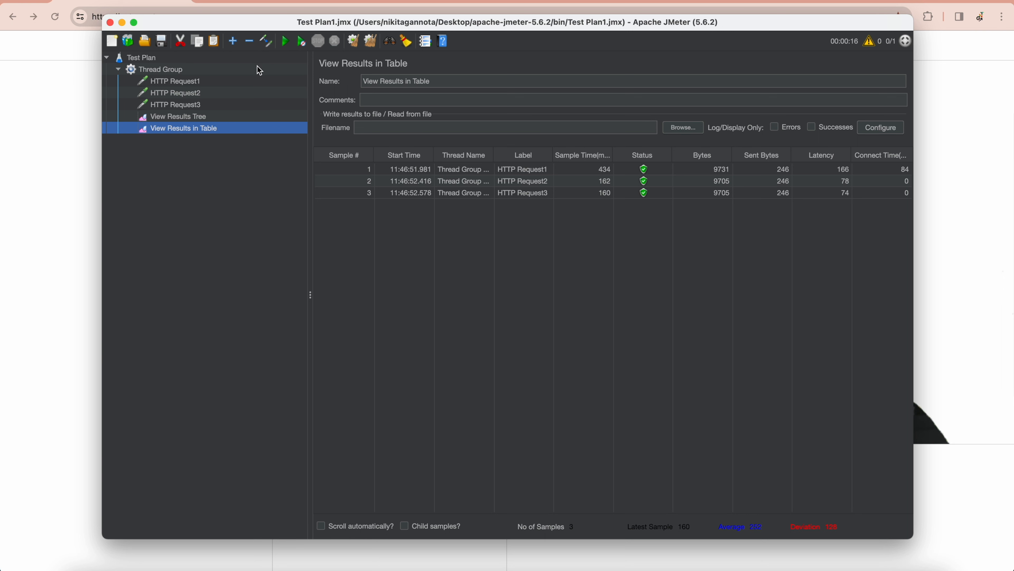
- Add a Constant Timer to the Thread Group and set its thread delay to 5000 milliseconds
left_click(201, 74)
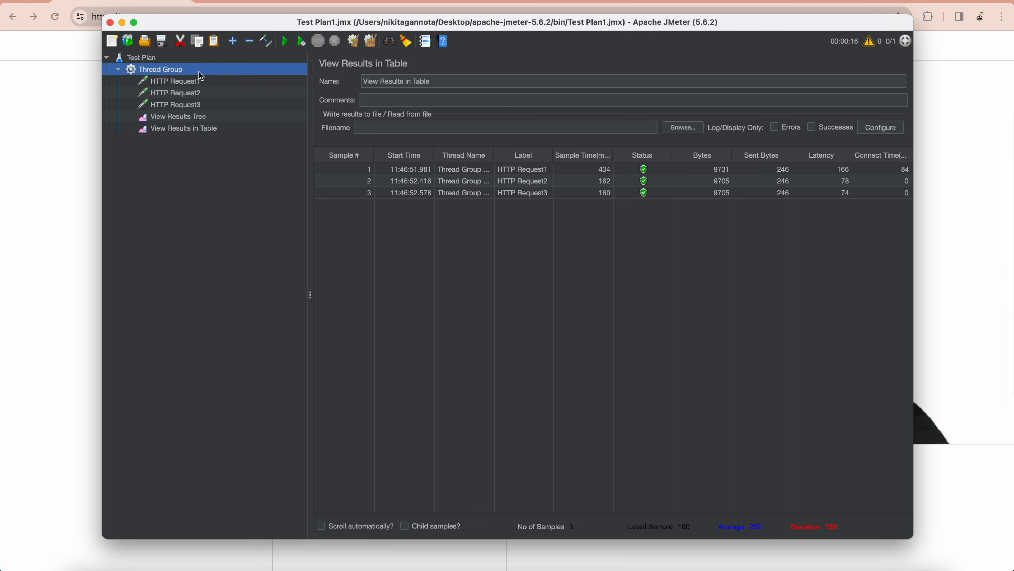
right_click(200, 75)
mouse_move(256, 78)
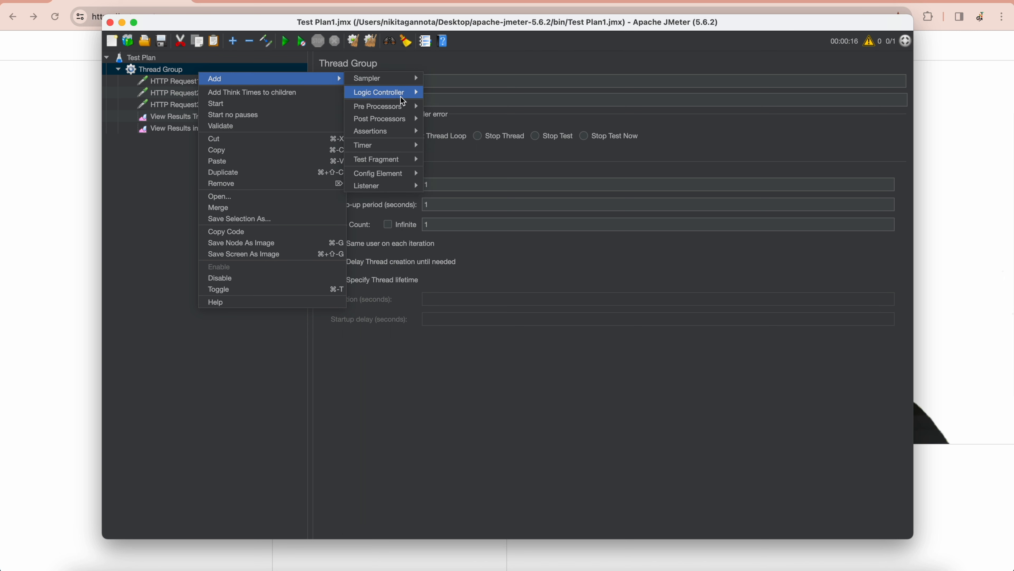
mouse_move(387, 145)
left_click(445, 147)
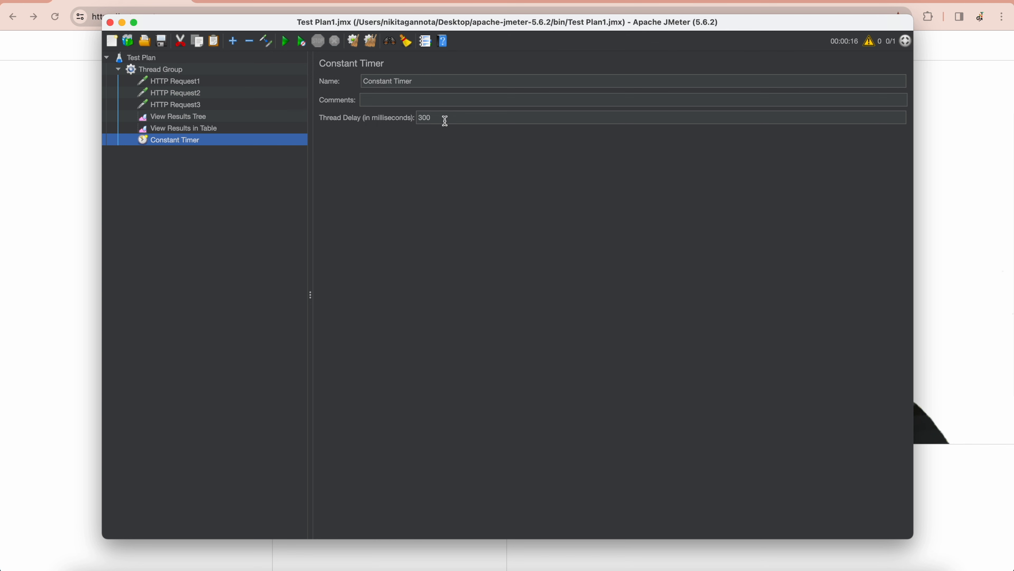
left_click_drag(445, 120, 410, 119)
type("5")
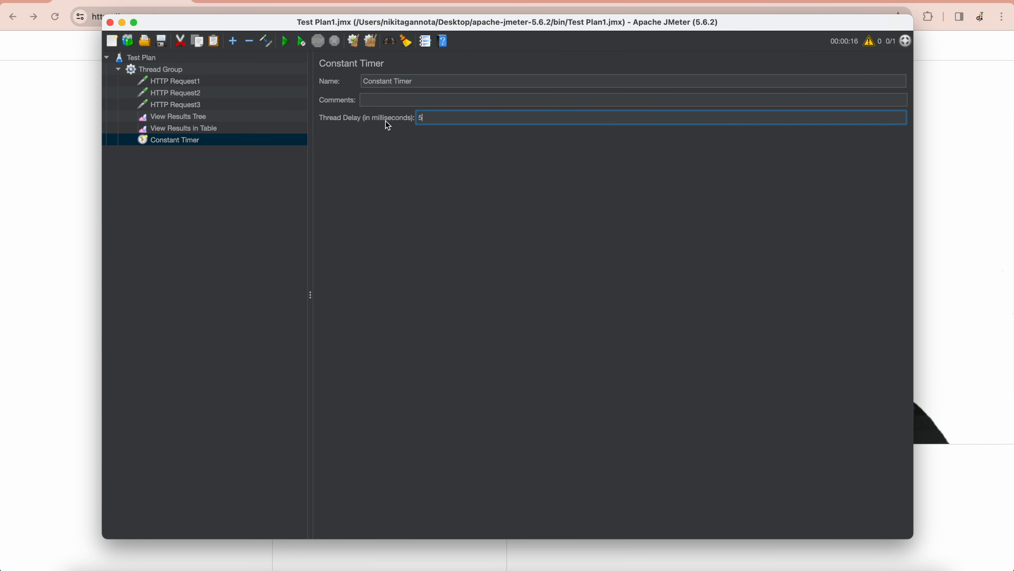
type("000")
- Run the test with the Thread Group's Constant Timer and show the samples in View Results in Table
left_click(202, 129)
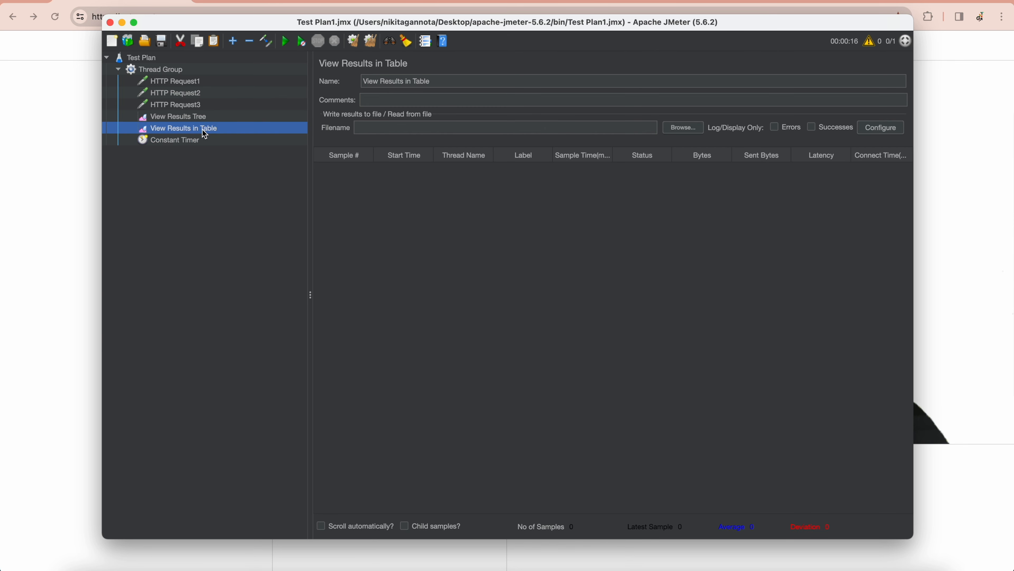
left_click(286, 43)
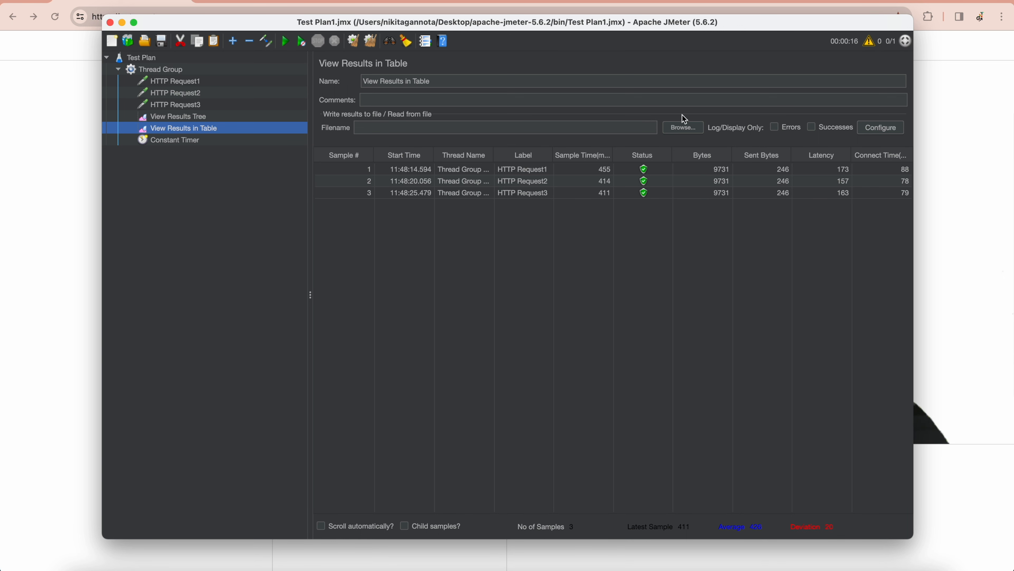
- Move the Constant Timer under HTTP Request2 so it applies only to that sampler
left_click(202, 141)
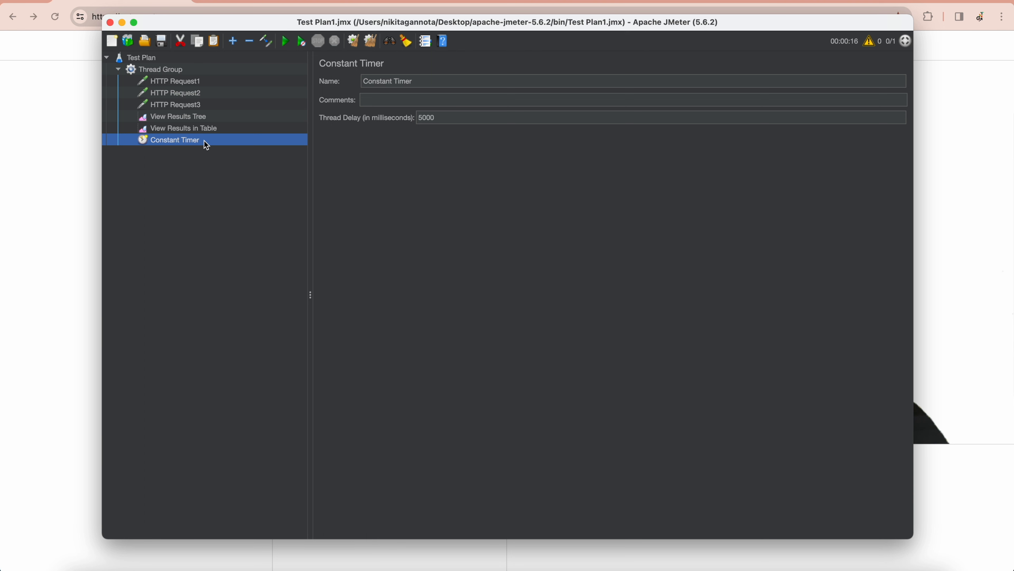
left_click(178, 82)
left_click(177, 93)
left_click(178, 102)
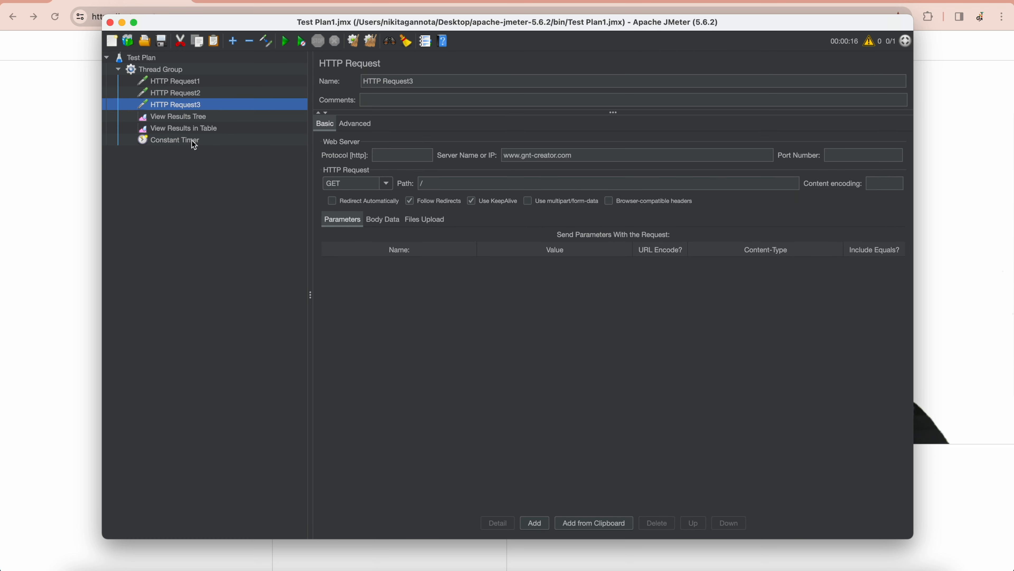
left_click_drag(195, 142, 195, 97)
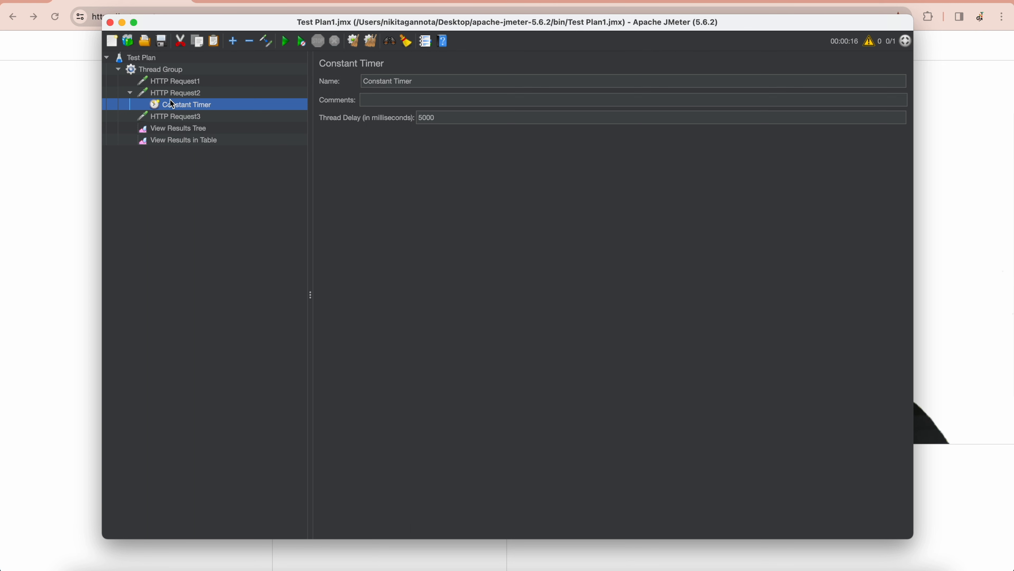
- Run the test with the timer under HTTP Request2 and show the samples in View Results in Table
left_click(191, 83)
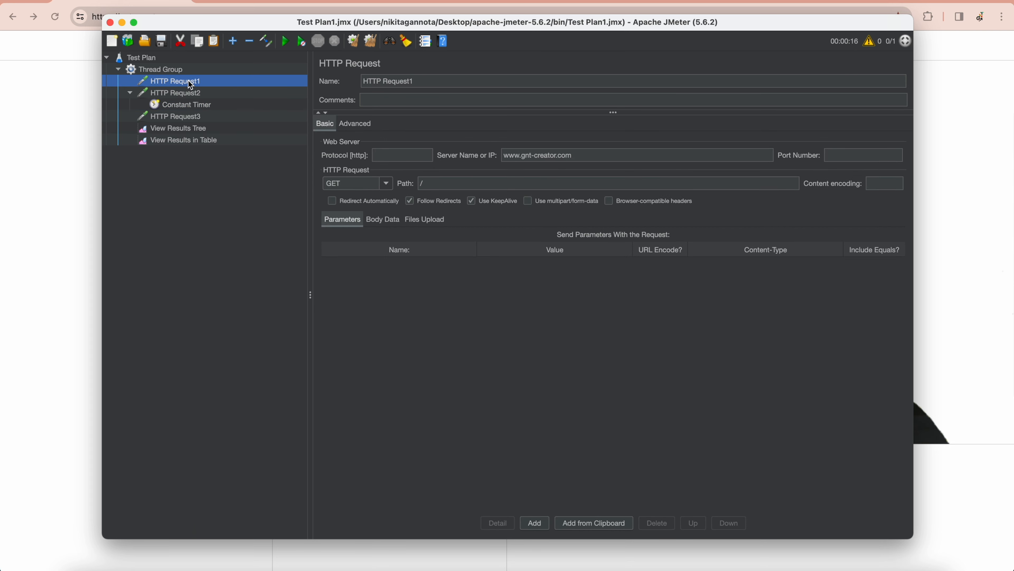
left_click(199, 105)
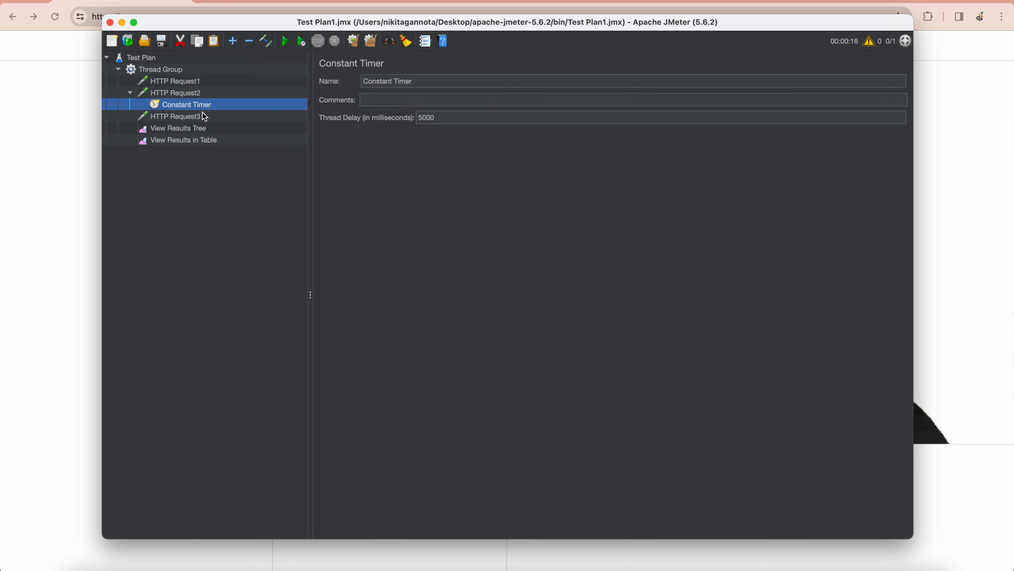
left_click(204, 130)
left_click(208, 141)
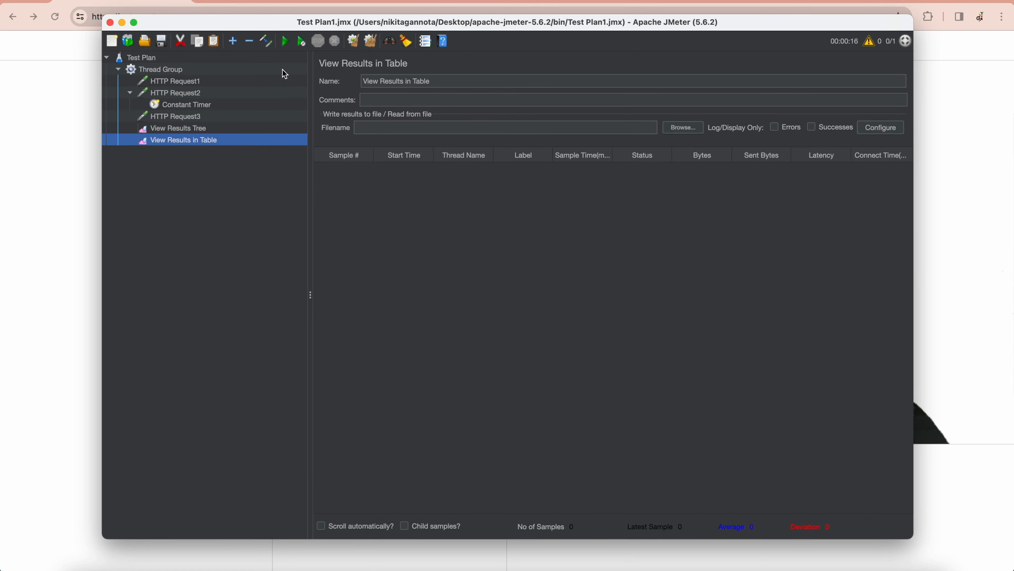
left_click(285, 40)
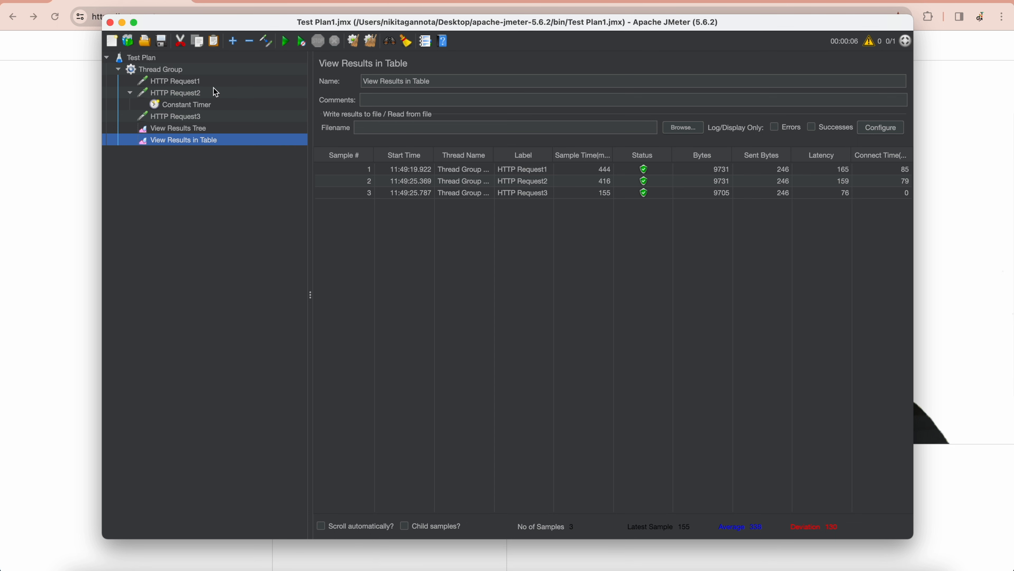
- Remove the Constant Timer from HTTP Request2
left_click(210, 106)
right_click(212, 109)
left_click(236, 158)
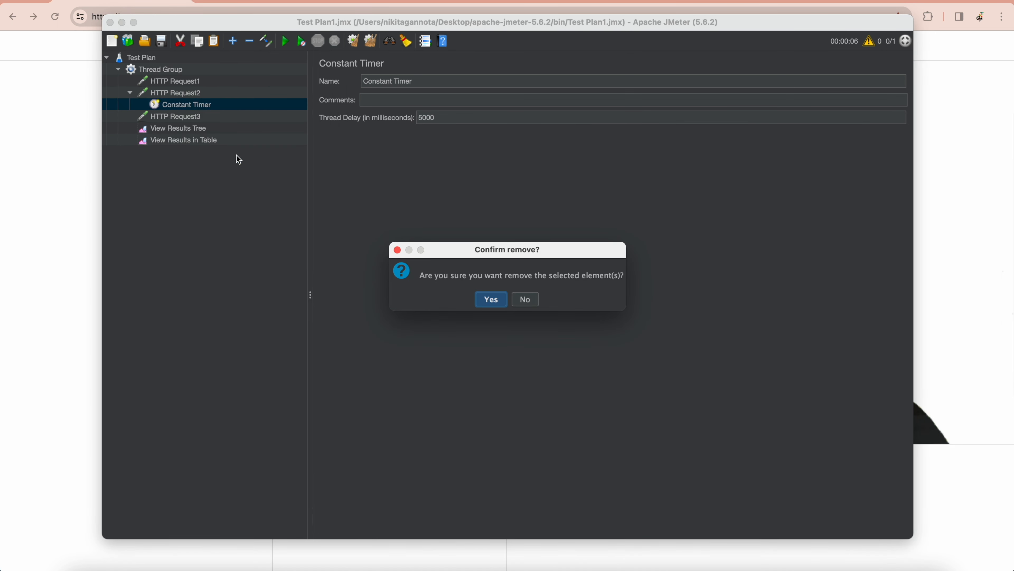
left_click(491, 300)
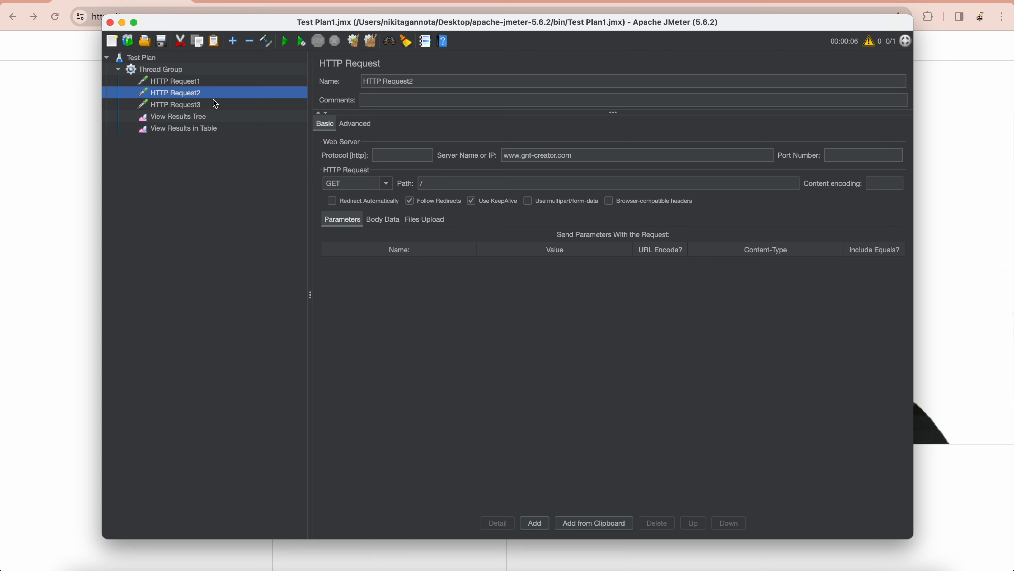
- Add a Uniform Random Timer to the Thread Group and set its random delay maximum to 5000 milliseconds
right_click(196, 71)
mouse_move(213, 81)
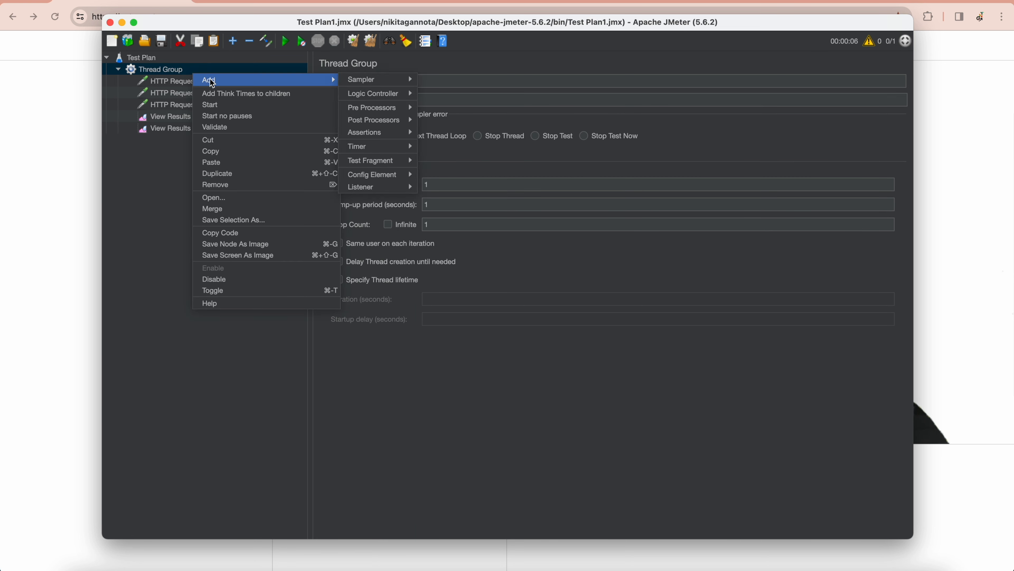
mouse_move(372, 148)
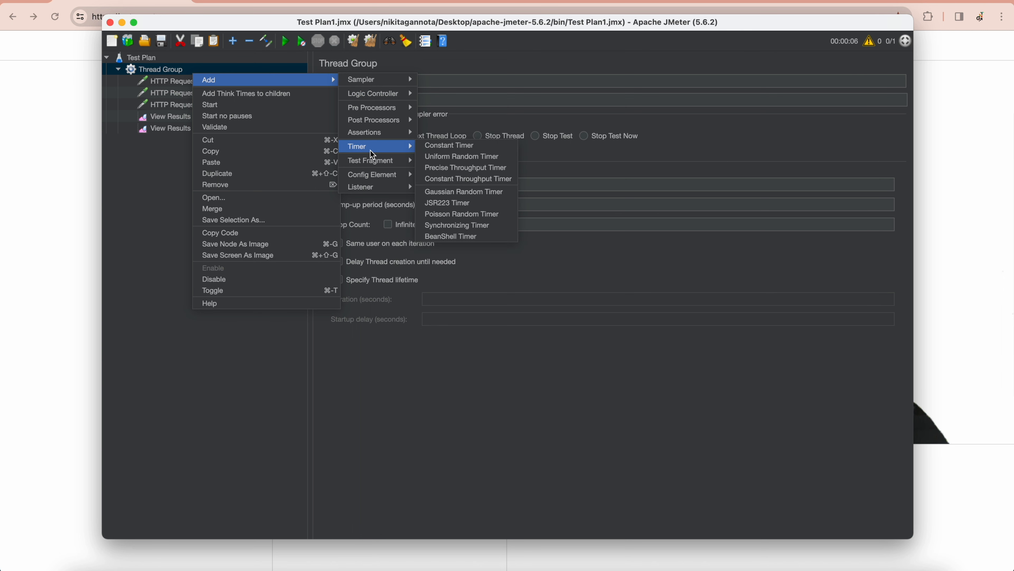
left_click(442, 154)
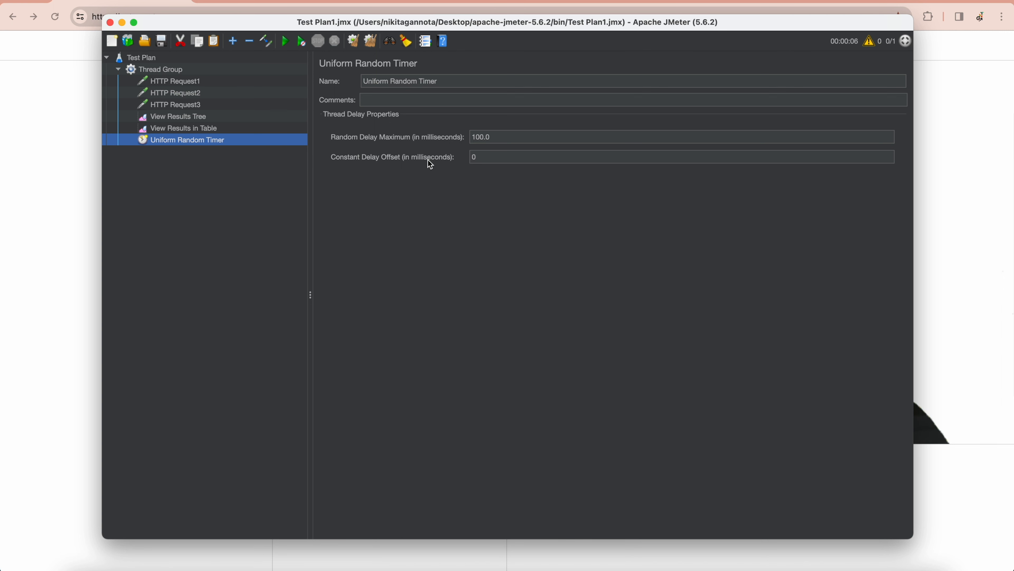
double_click(497, 137)
type("5000")
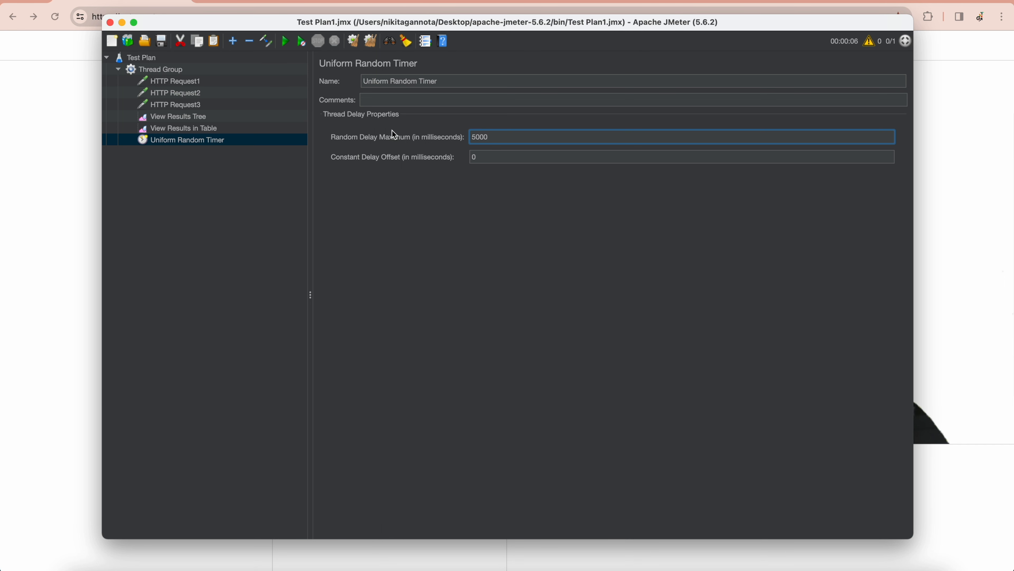
- Set the Uniform Random Timer's constant delay offset to 2000 milliseconds
left_click(485, 158)
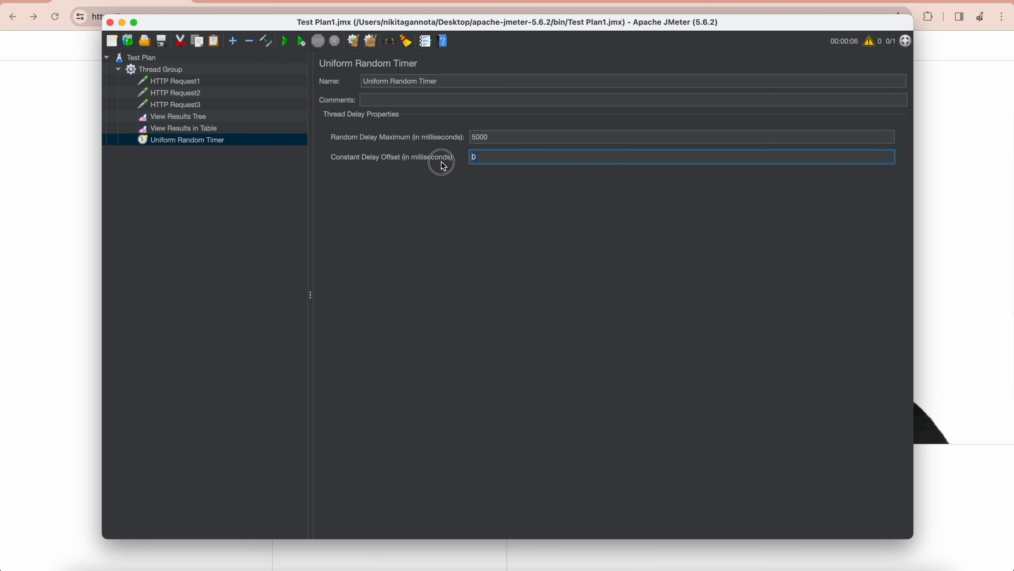
type("2000")
key("BackSpace")
key("BackSpace")
key("BackSpace")
key("BackSpace")
key("BackSpace")
type("3")
key("BackSpace")
type("2000")
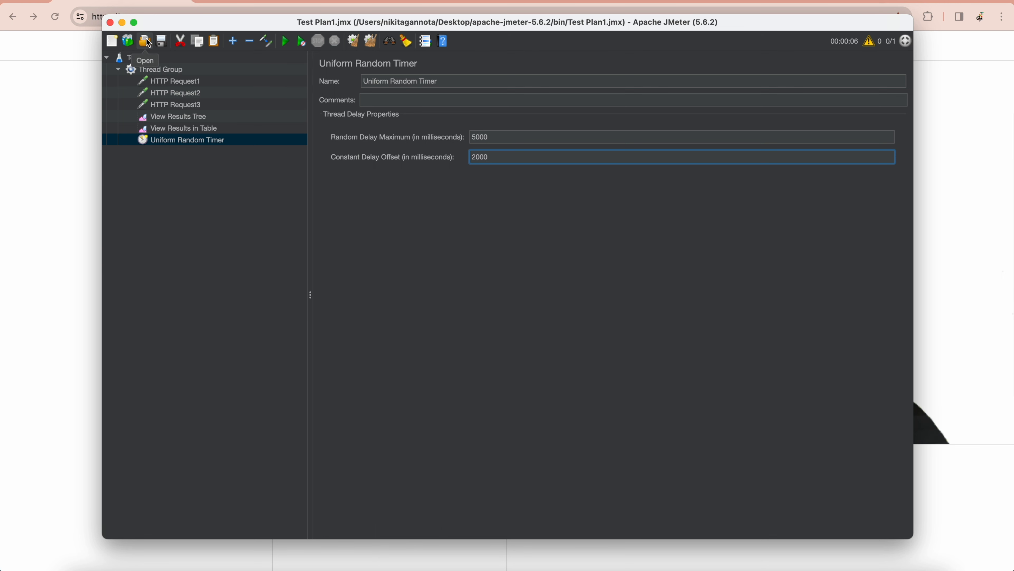
- Save the test plan and run it with View Results in Table displayed
left_click(163, 42)
left_click(164, 42)
left_click(193, 129)
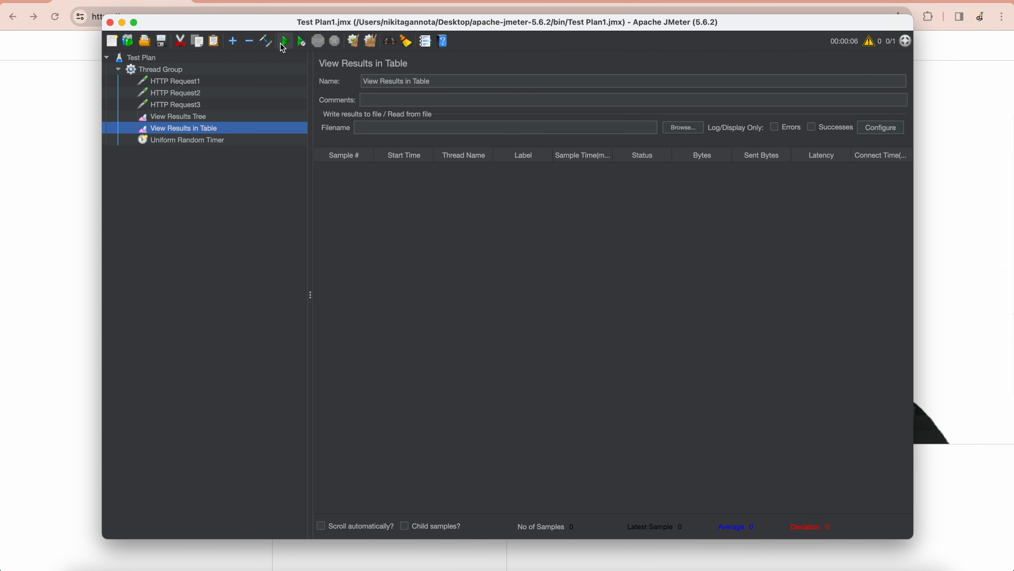
left_click(282, 44)
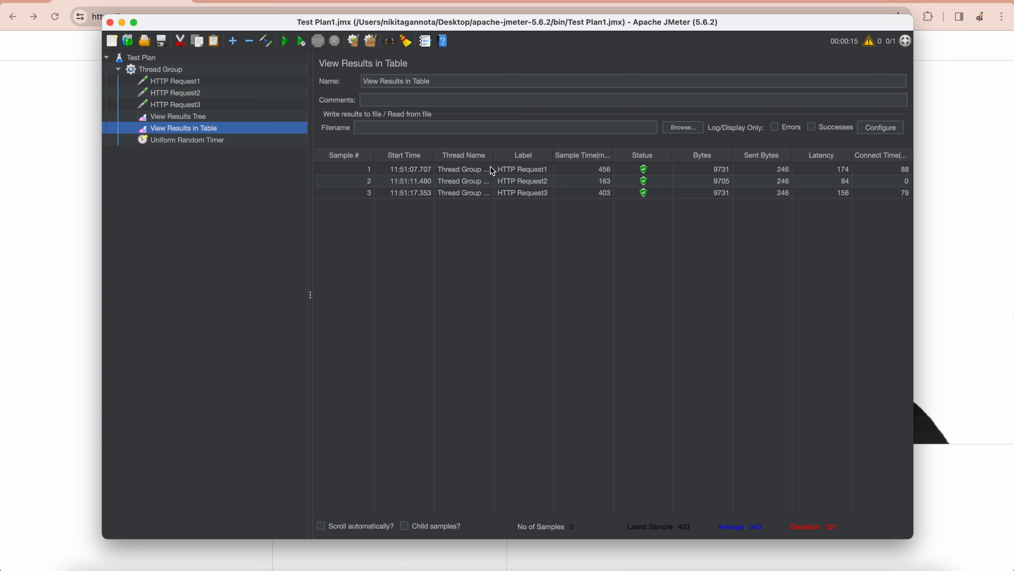
- Open the list of timers that can be added to HTTP Request1
right_click(165, 82)
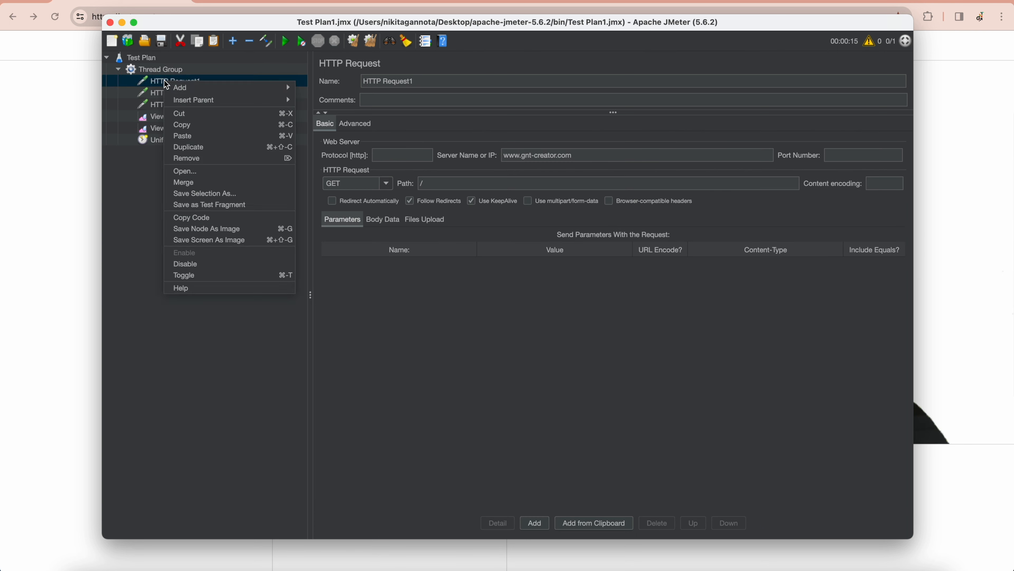
mouse_move(220, 85)
mouse_move(316, 104)
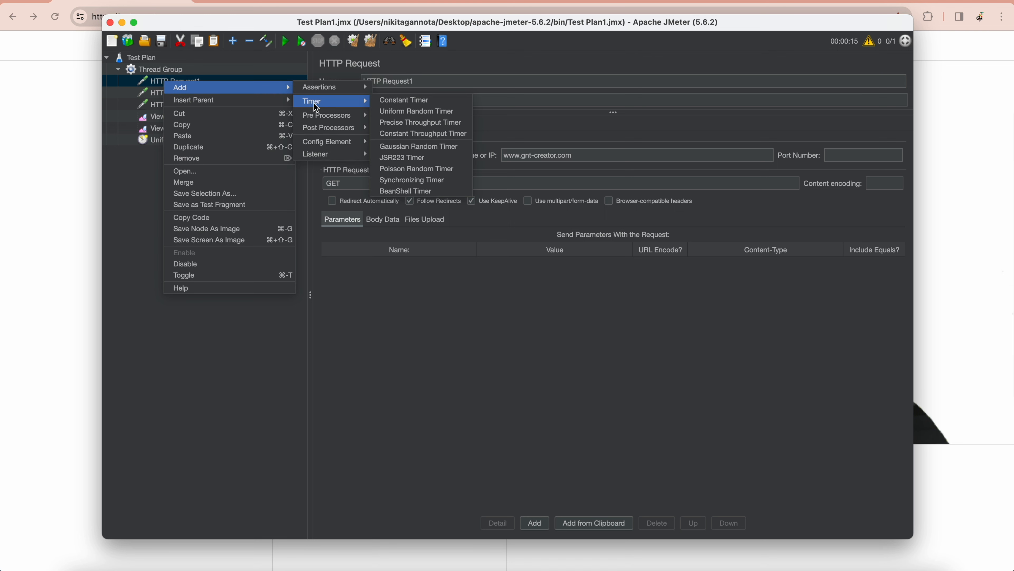